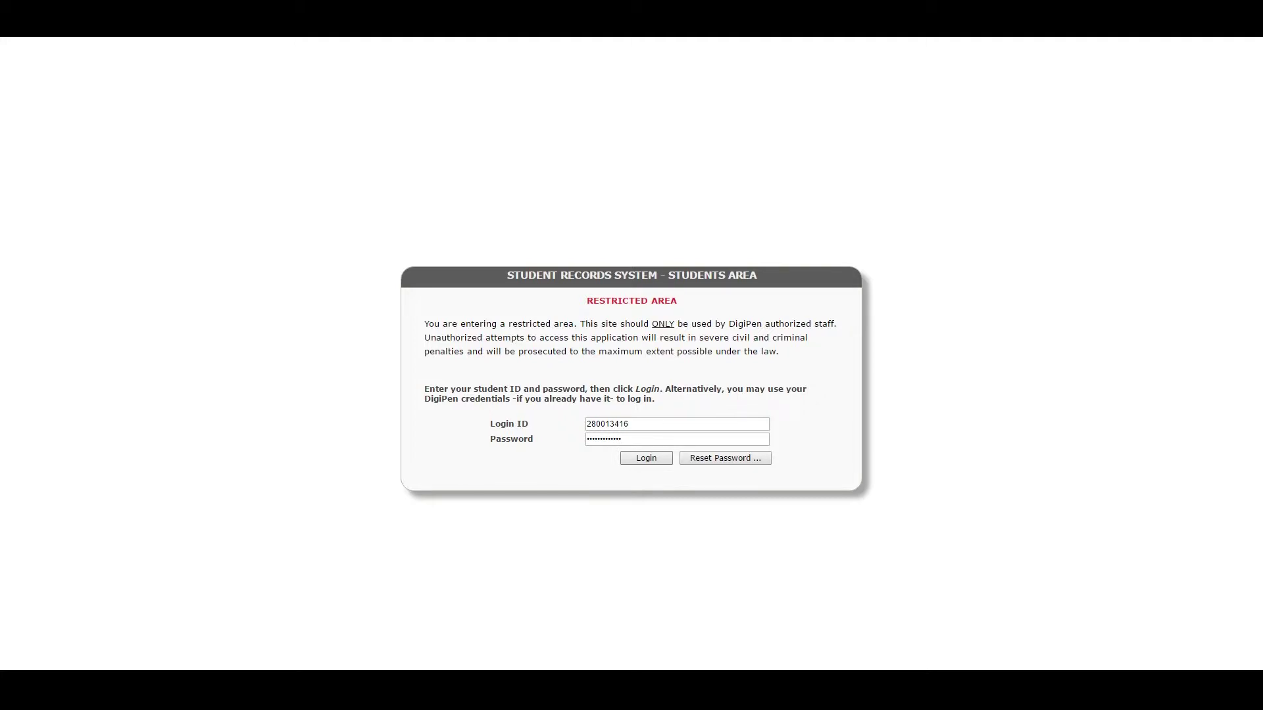
Log in to the student records system with the filled-in credentials and open the Online Registration Form for classes.
left_click(645, 460)
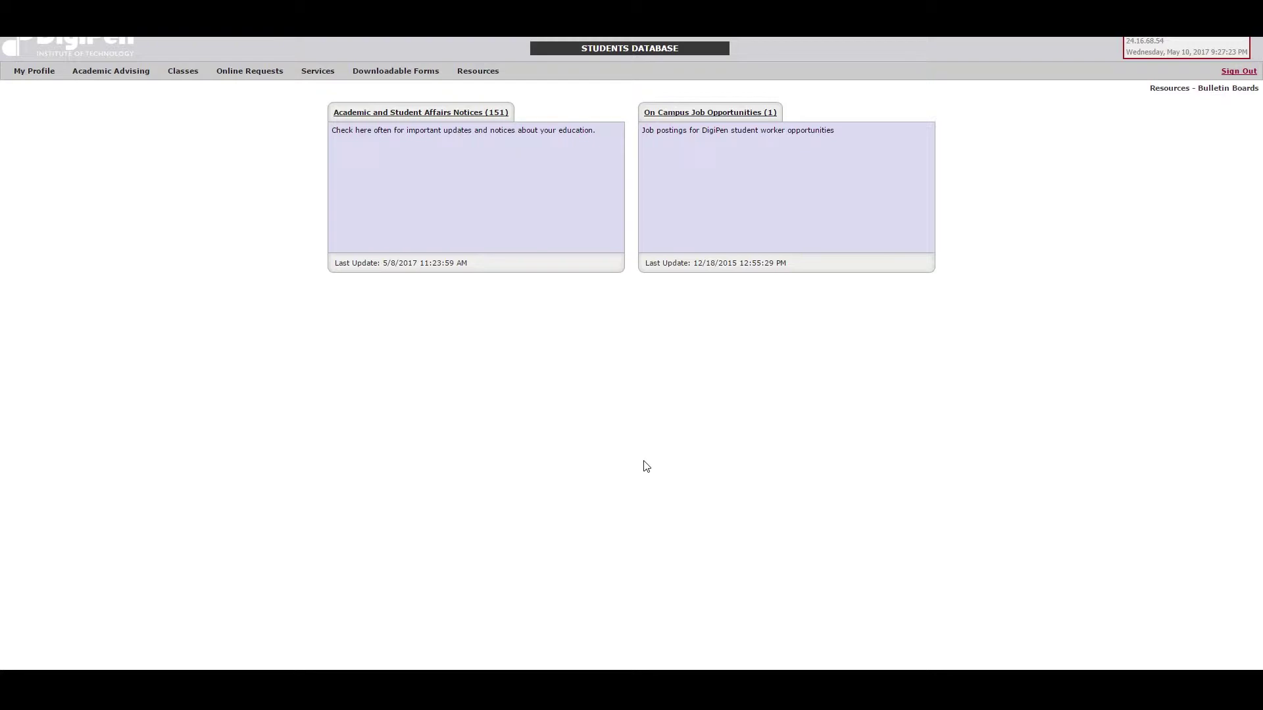
left_click(185, 71)
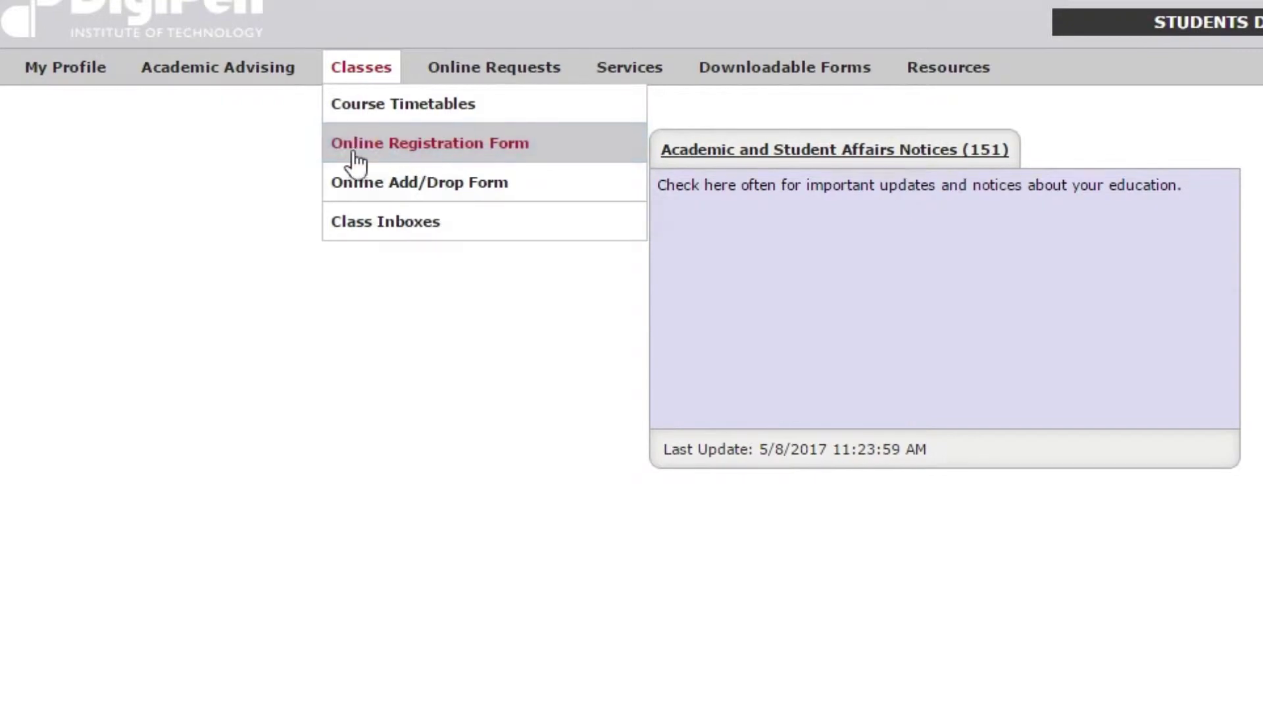
left_click(334, 152)
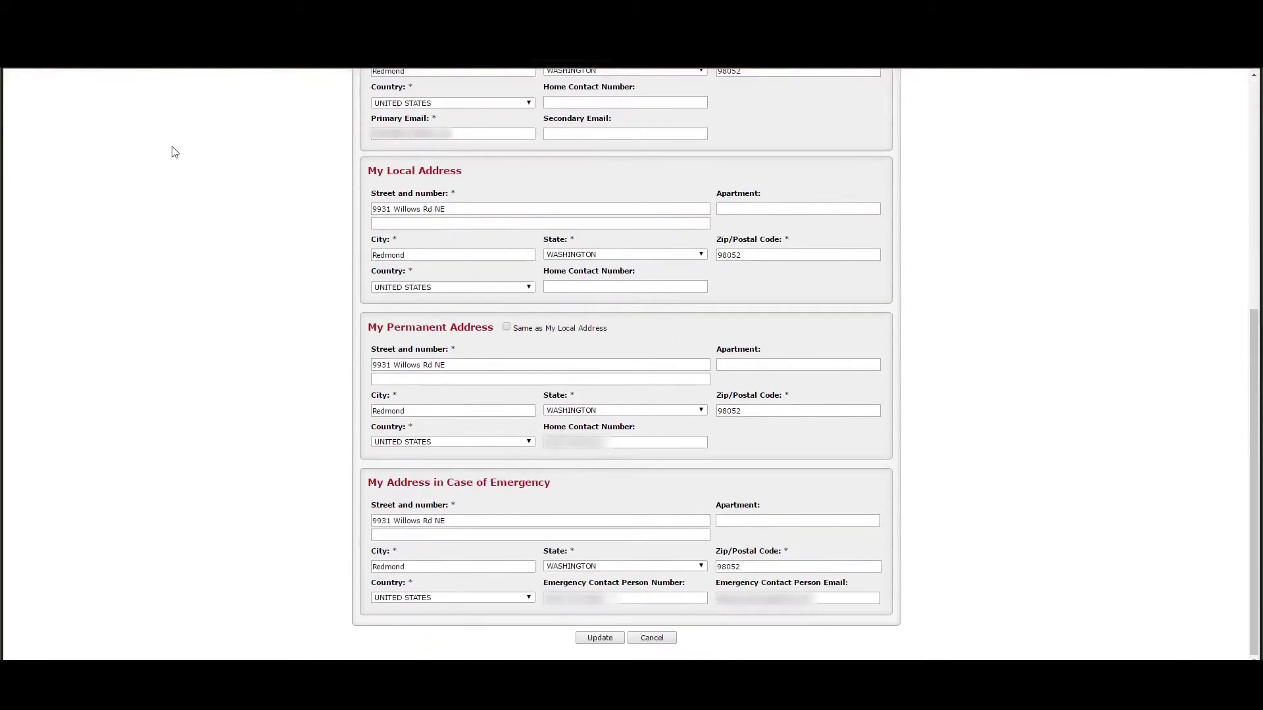
Submit the contact information update and continue to the Summer 2017 registration form without requesting registration by the registrar's office.
left_click(583, 641)
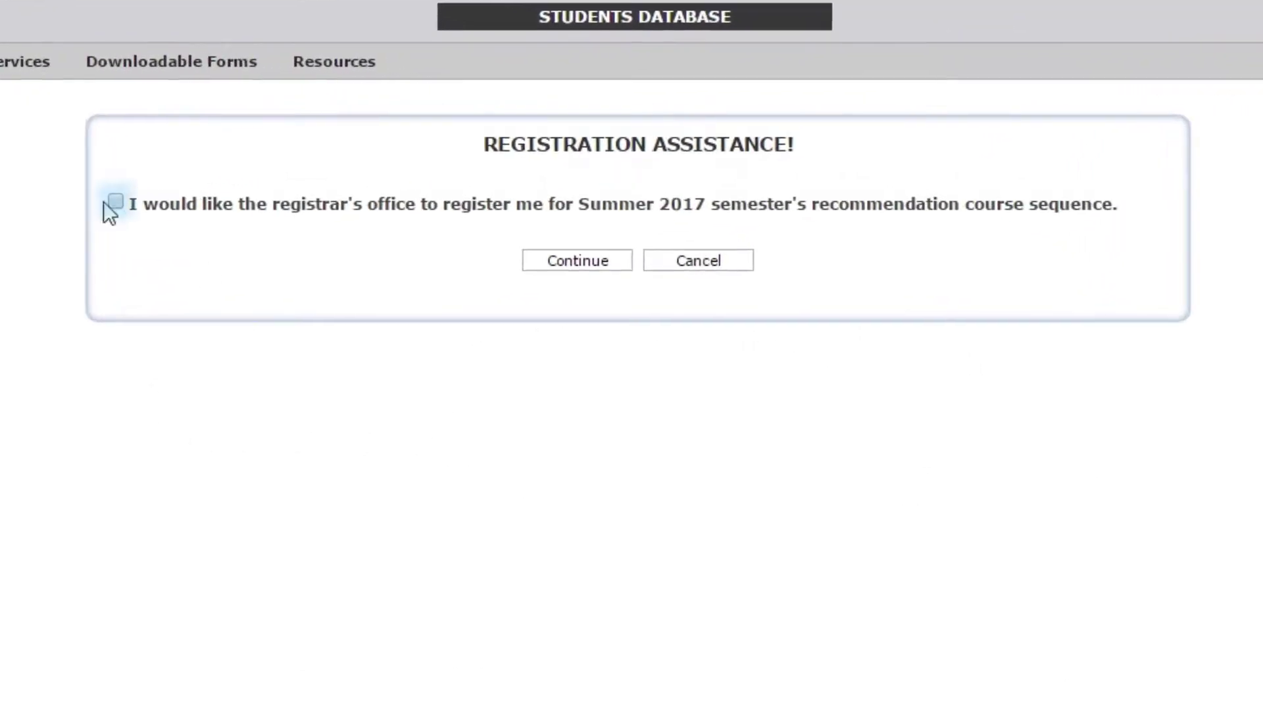
left_click(116, 202)
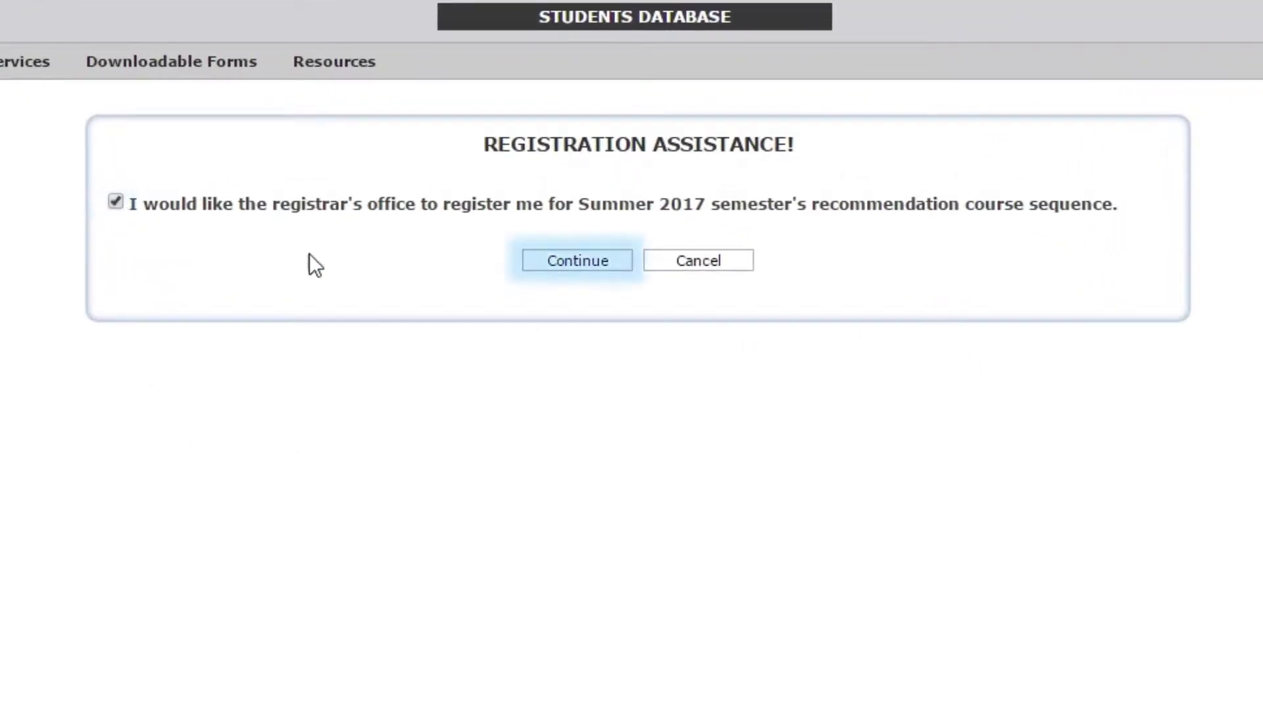
left_click(542, 268)
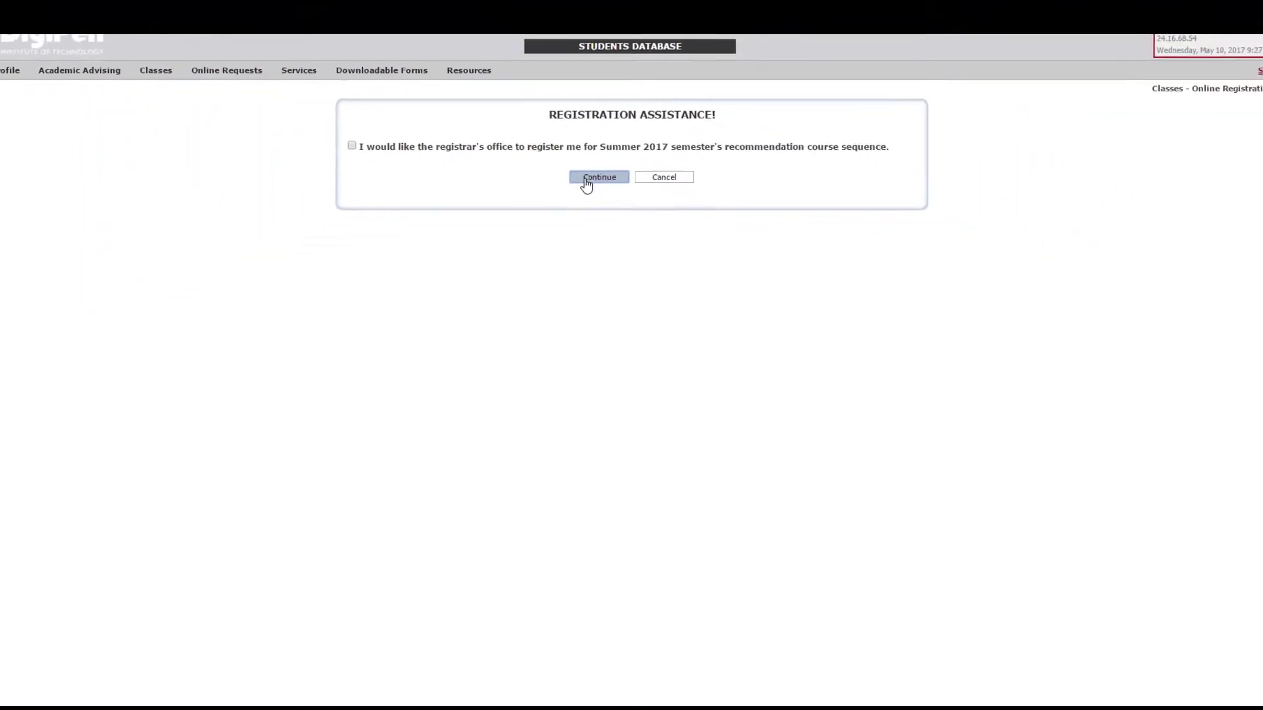
left_click(585, 180)
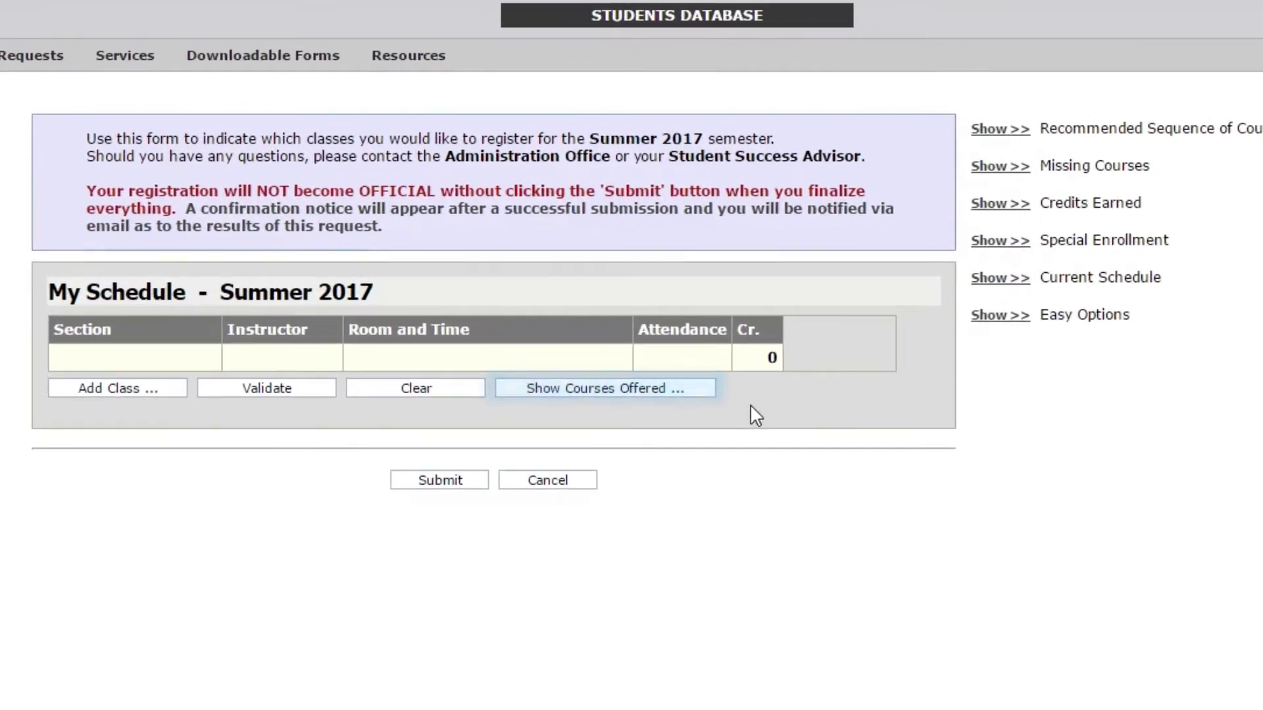
Add ART 126 (ART126SU17-A) to the Summer 2017 schedule from the list of courses offered, and hide the list.
left_click(699, 389)
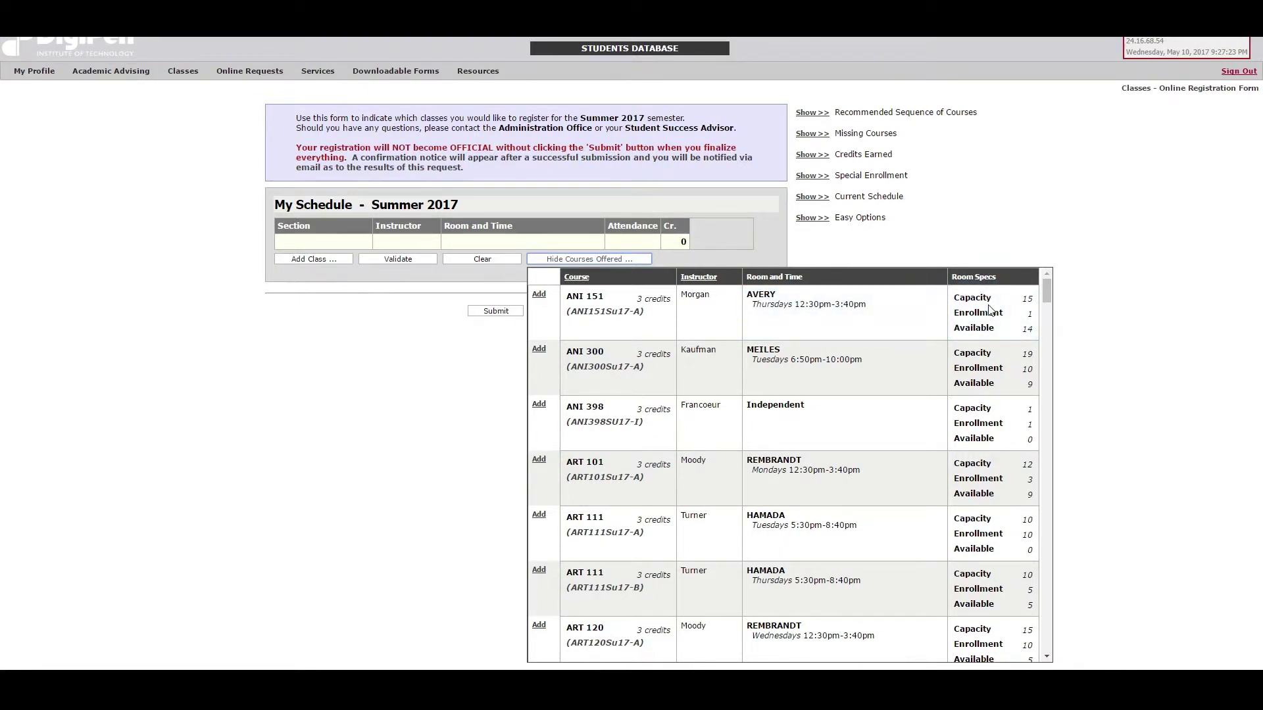
scroll(684, 532, "down", 4)
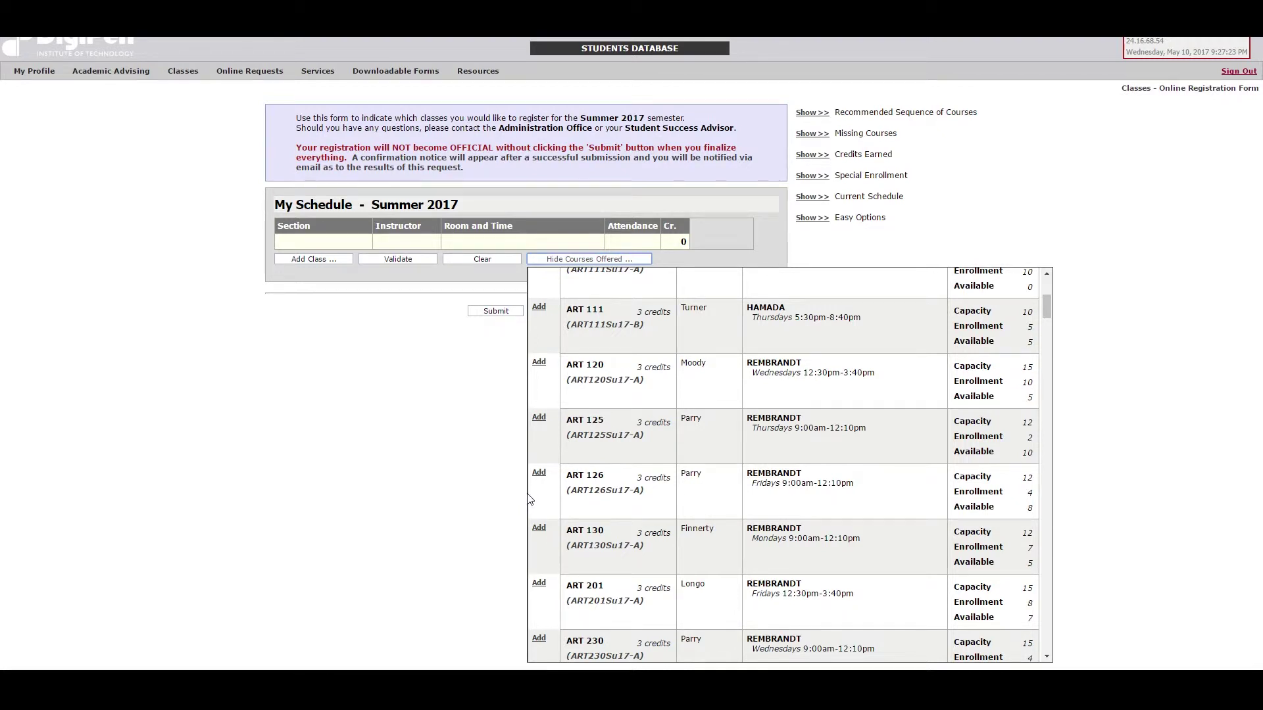
left_click(539, 478)
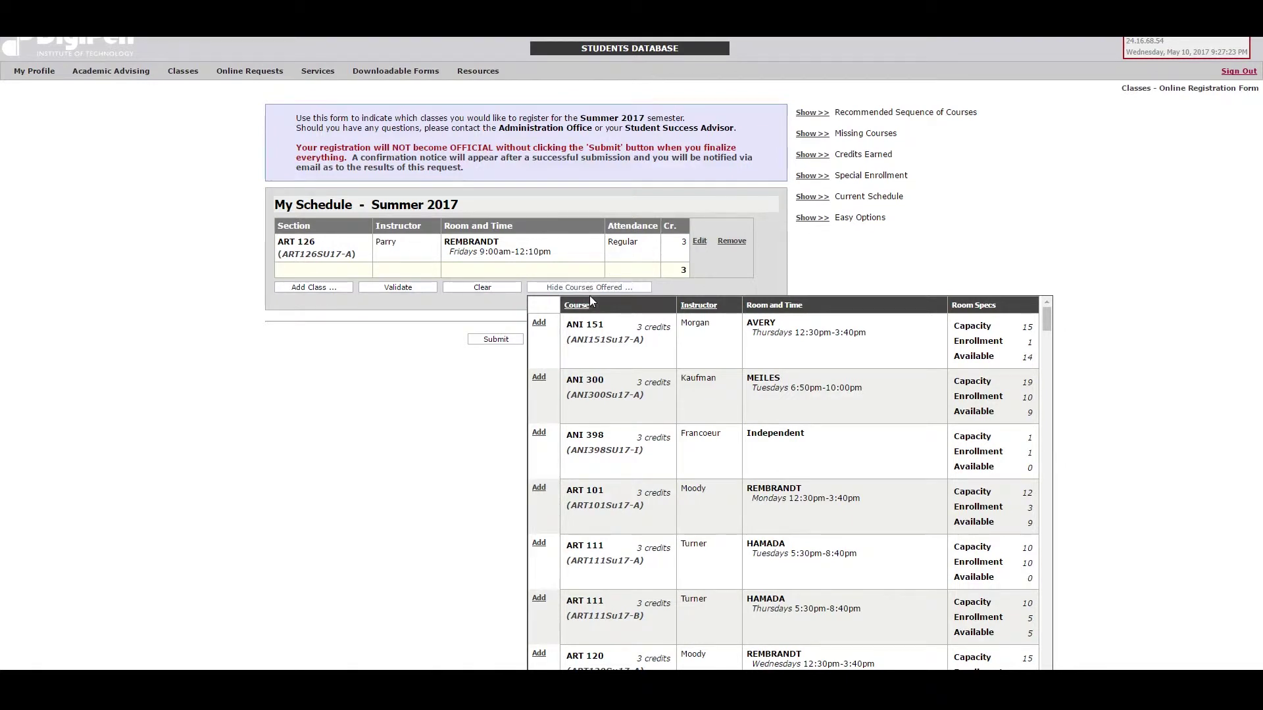
left_click(634, 289)
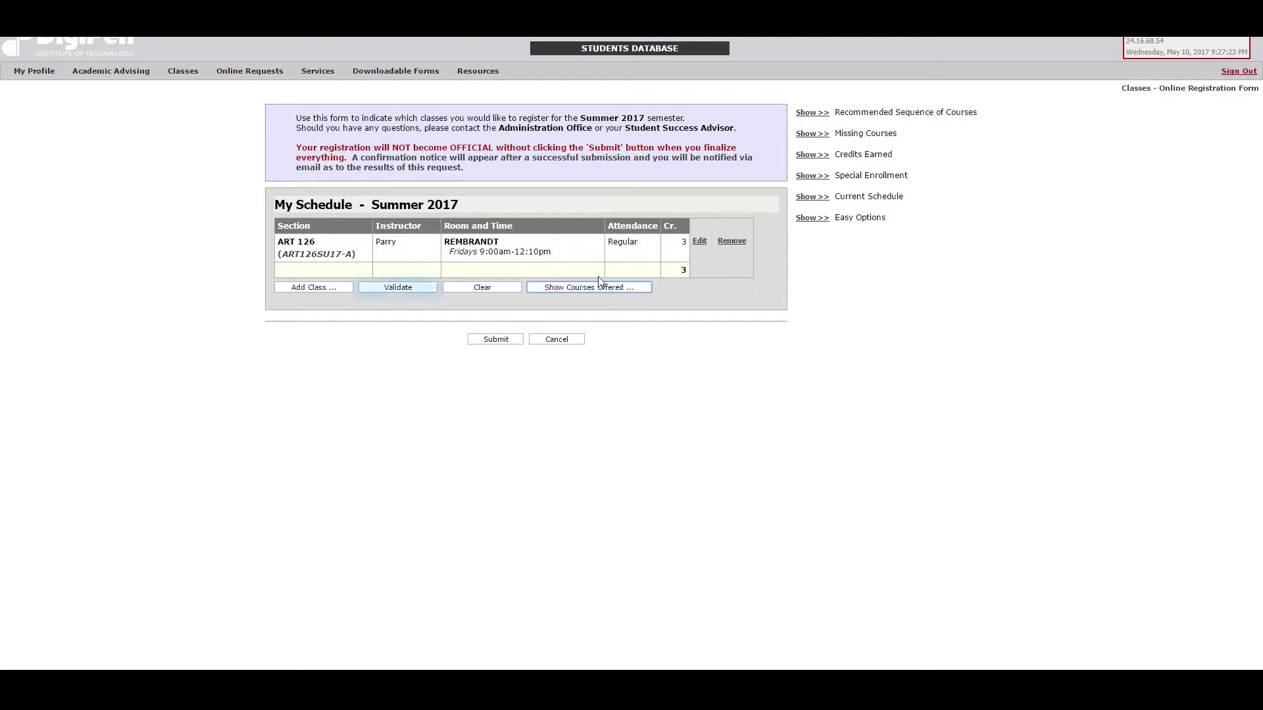
Validate the Summer 2017 schedule and clear ART 126 from it.
left_click(424, 290)
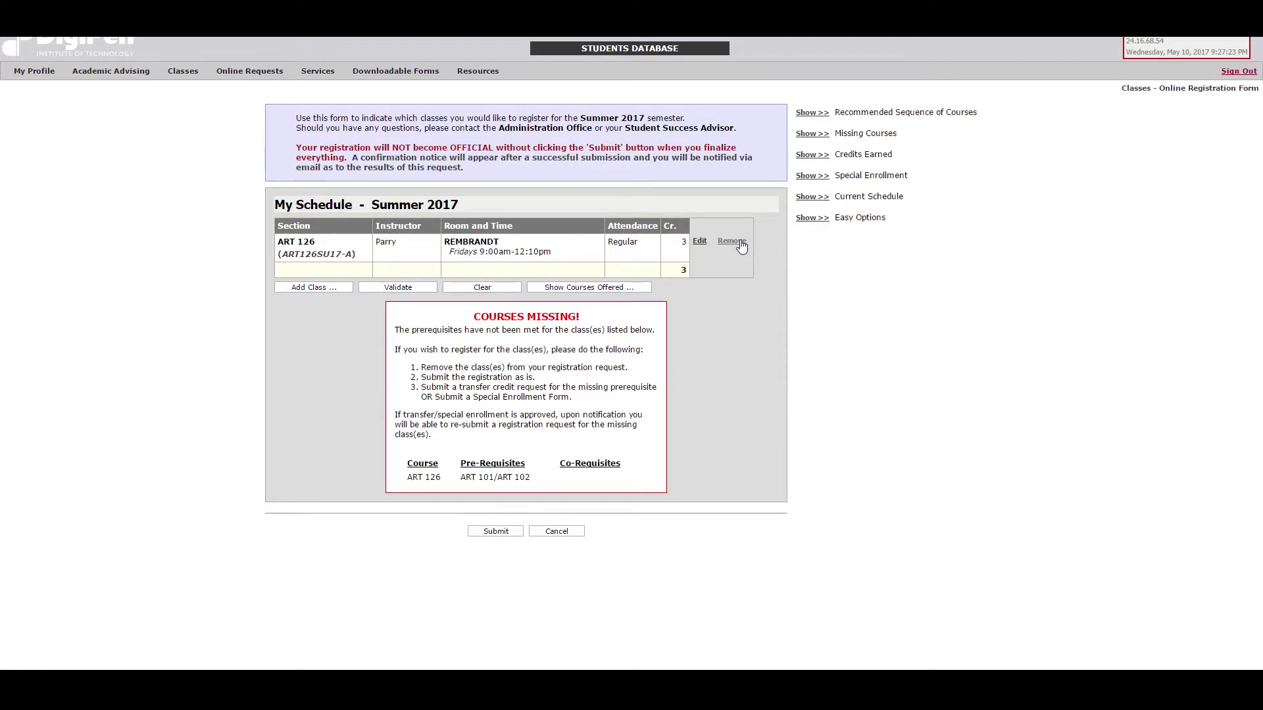
left_click(507, 289)
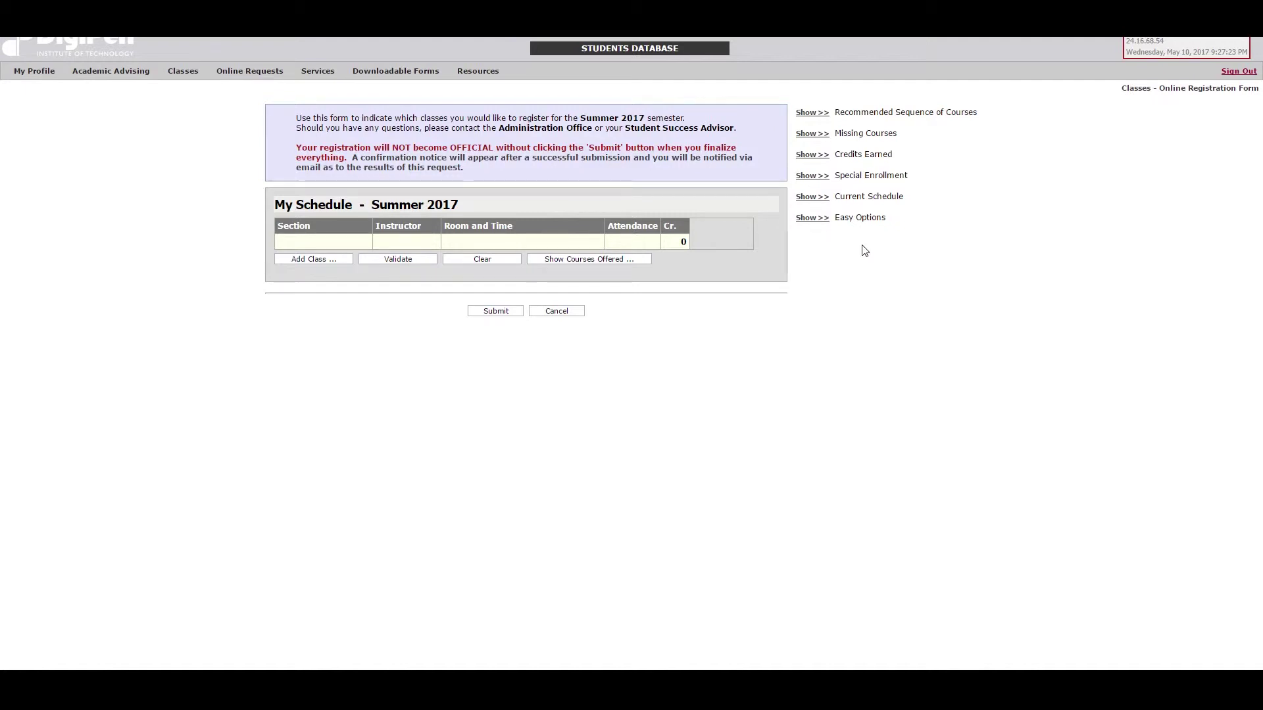
Show the Easy Options, compare the BFA1-A and BFA1-B course sets, and add BFA1-B to the schedule.
left_click(820, 221)
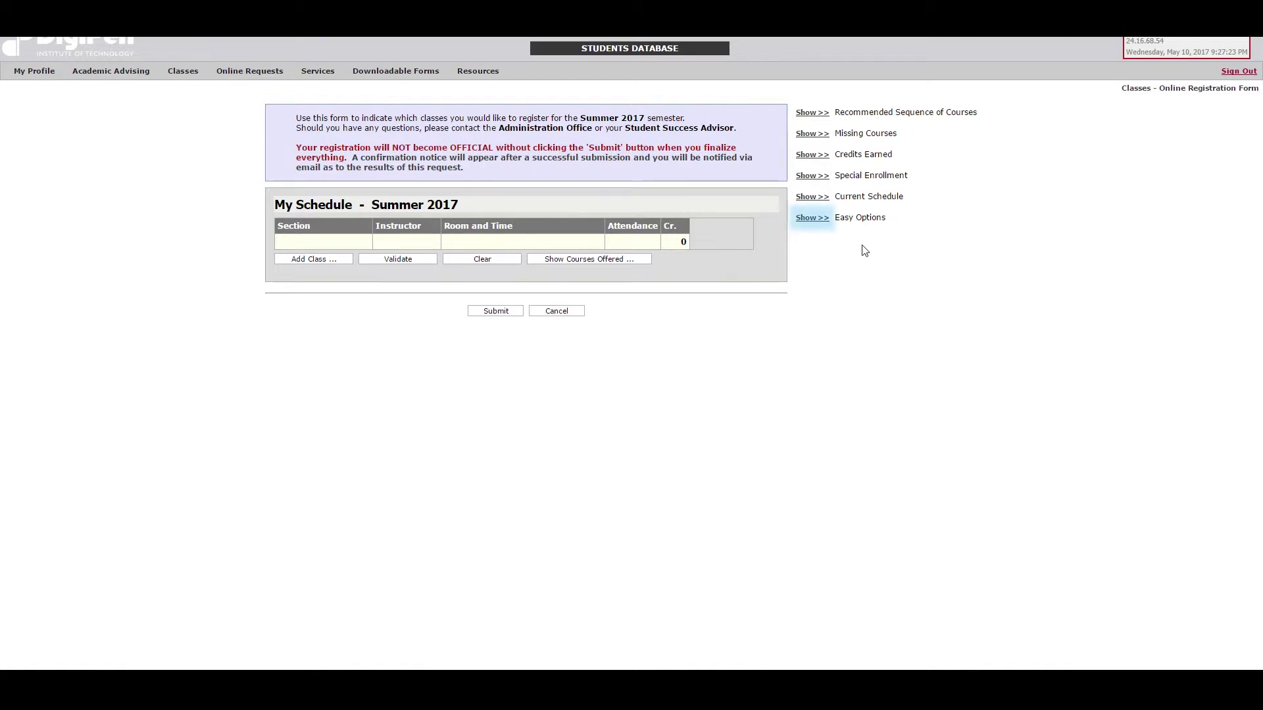
left_click(819, 220)
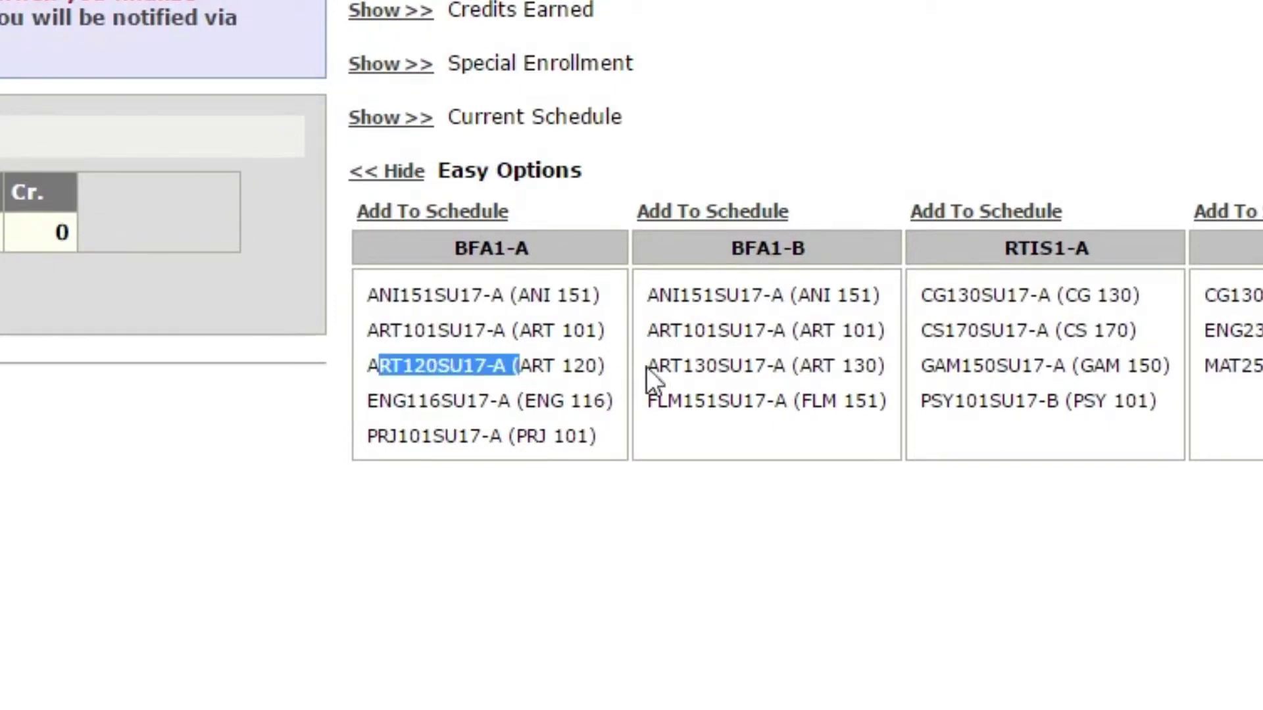
left_click_drag(648, 366, 753, 367)
left_click_drag(377, 408, 440, 404)
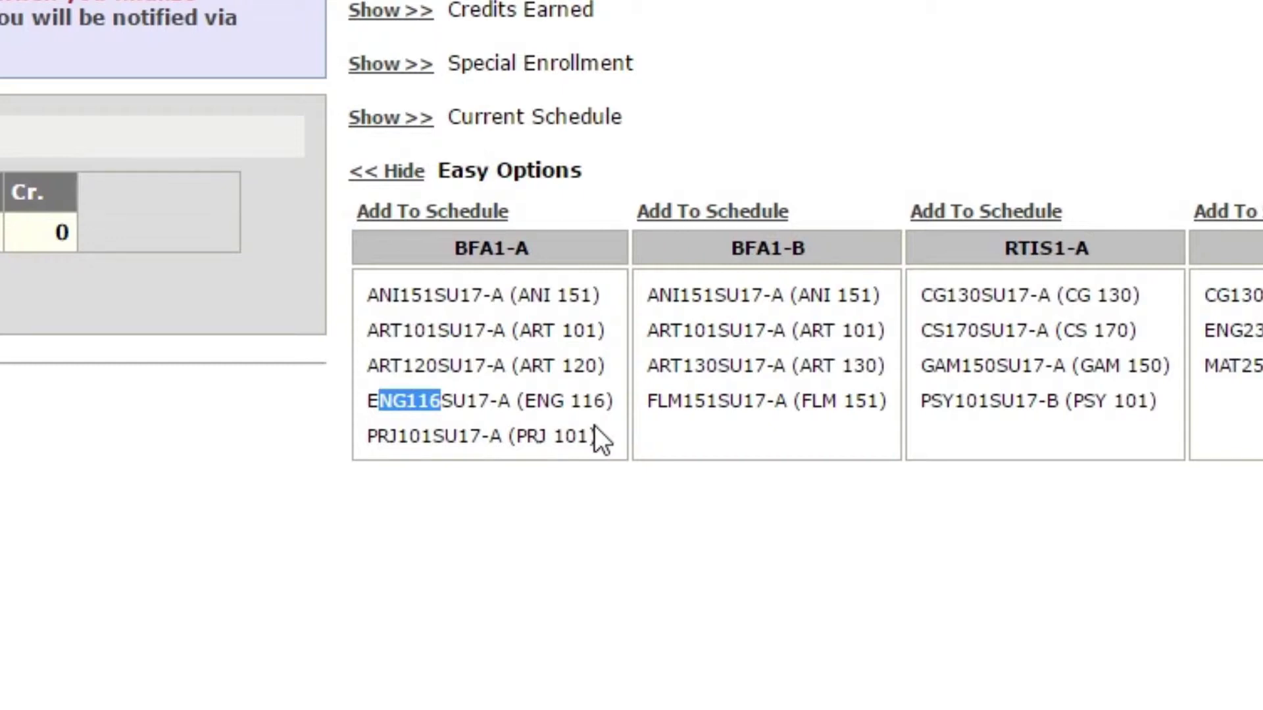
left_click(777, 209)
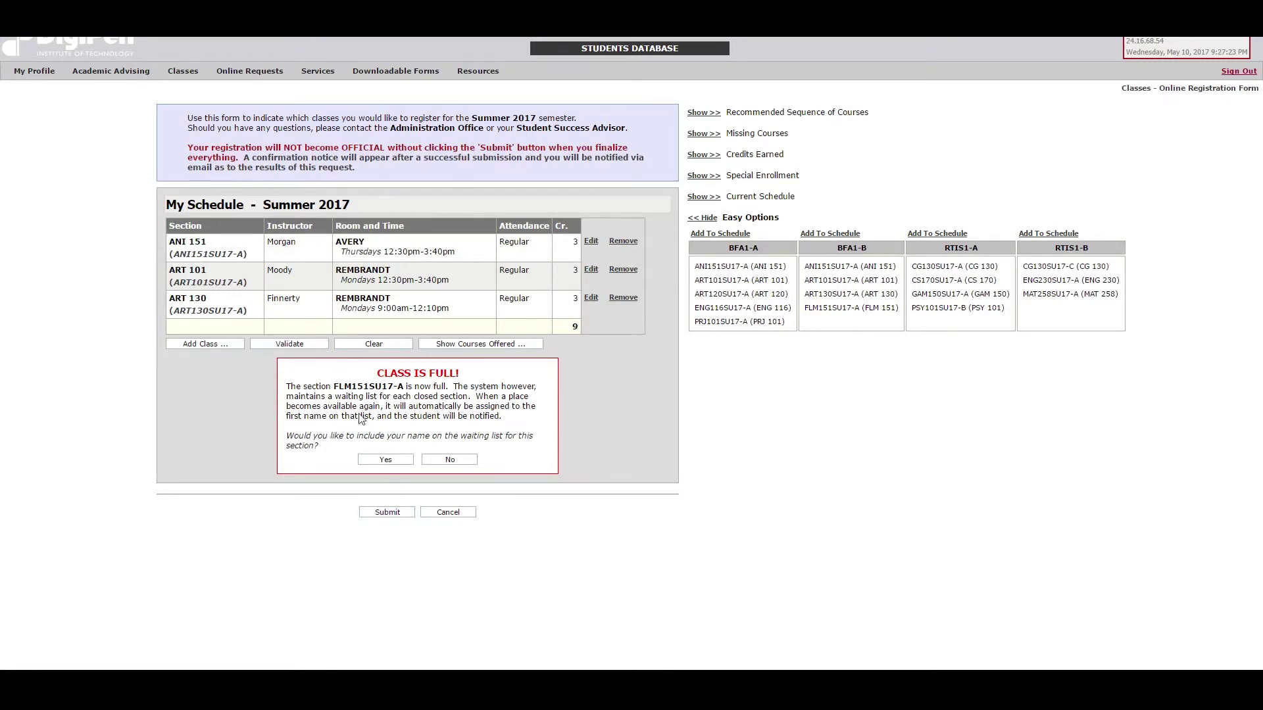
Read the full-class notice for FLM151SU17-A and decline joining that section's waiting list.
left_click_drag(334, 389, 369, 398)
triple_click(460, 373)
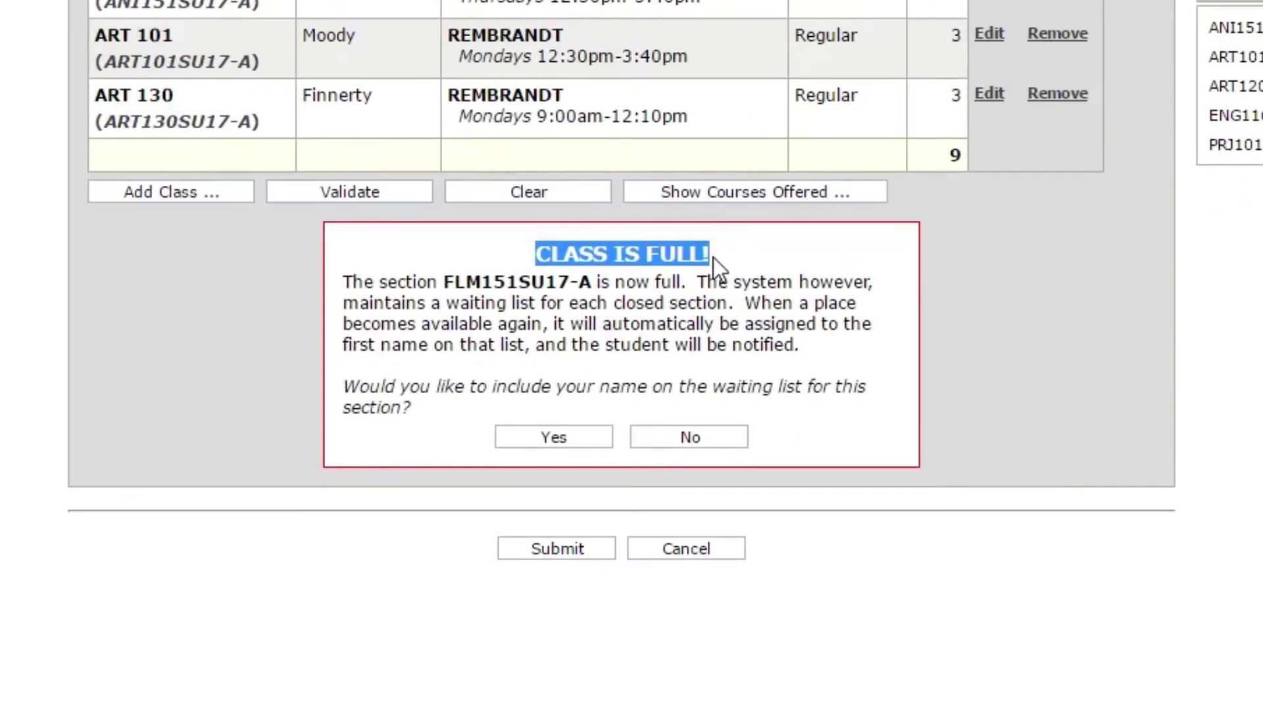
left_click(713, 258)
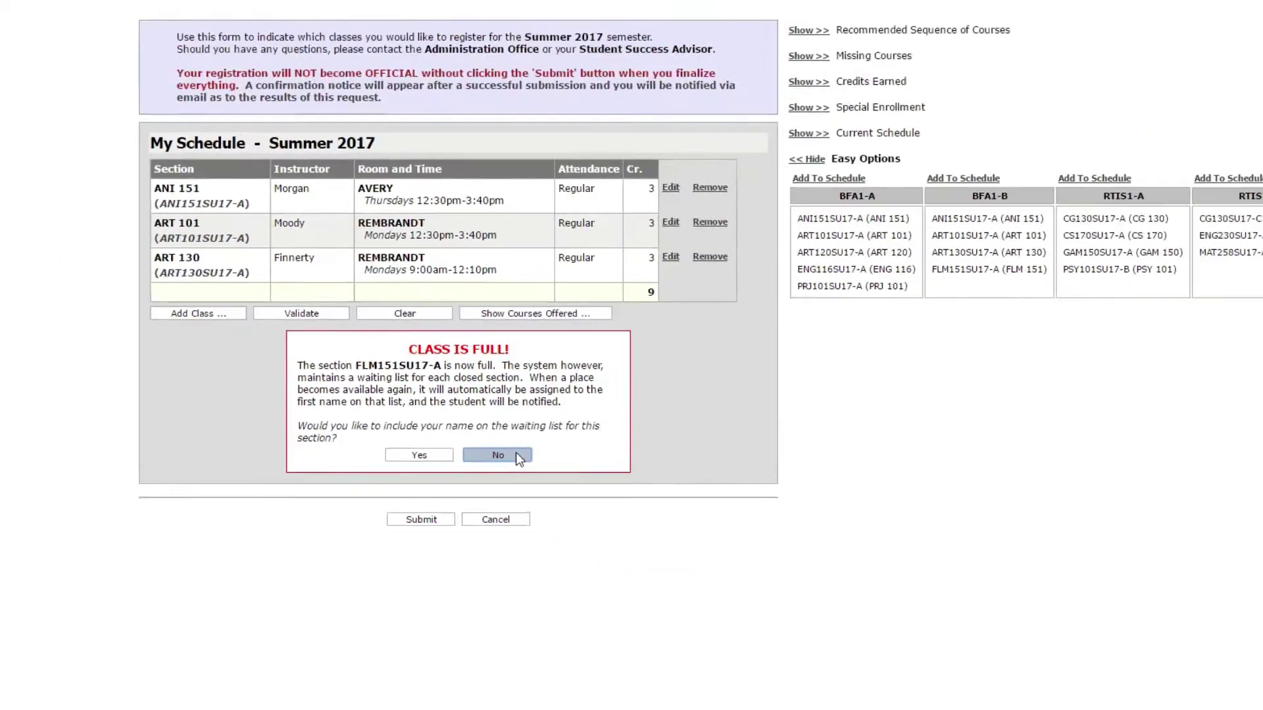
left_click(726, 444)
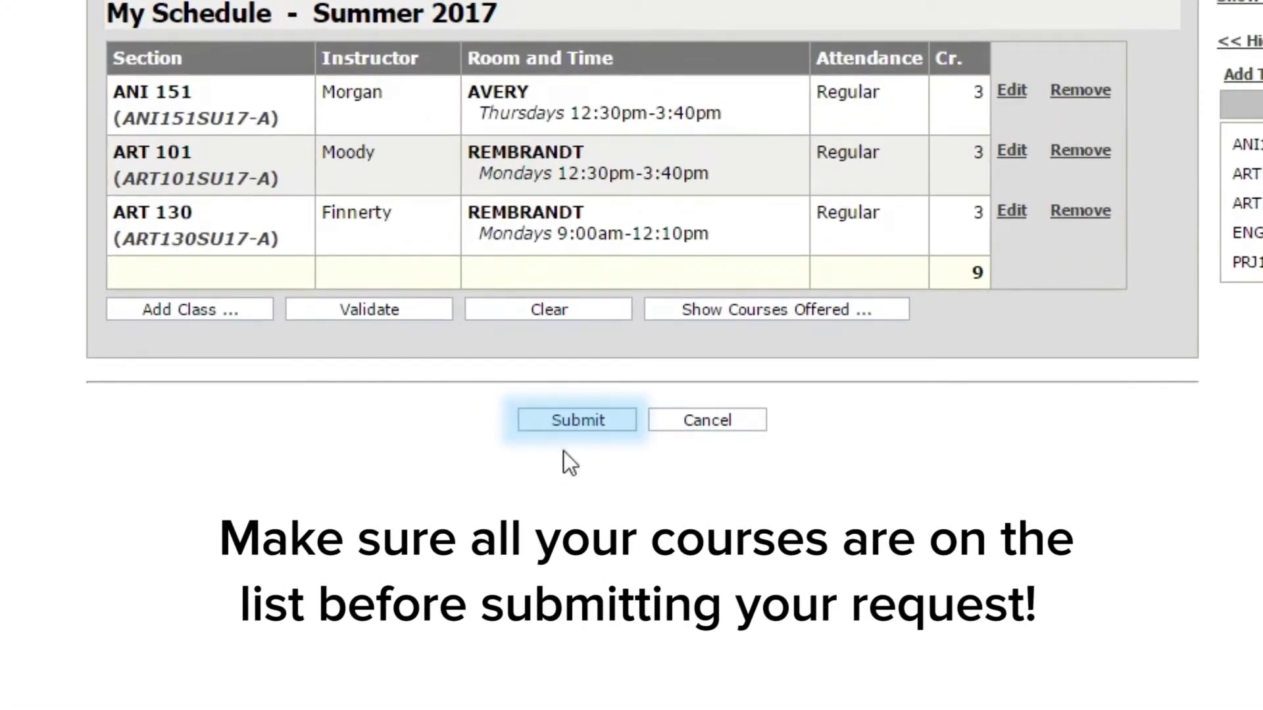
Submit the Summer 2017 registration request with ART 101 (ART101SU17-A) as the only class and acknowledge the confirmation.
left_click(617, 422)
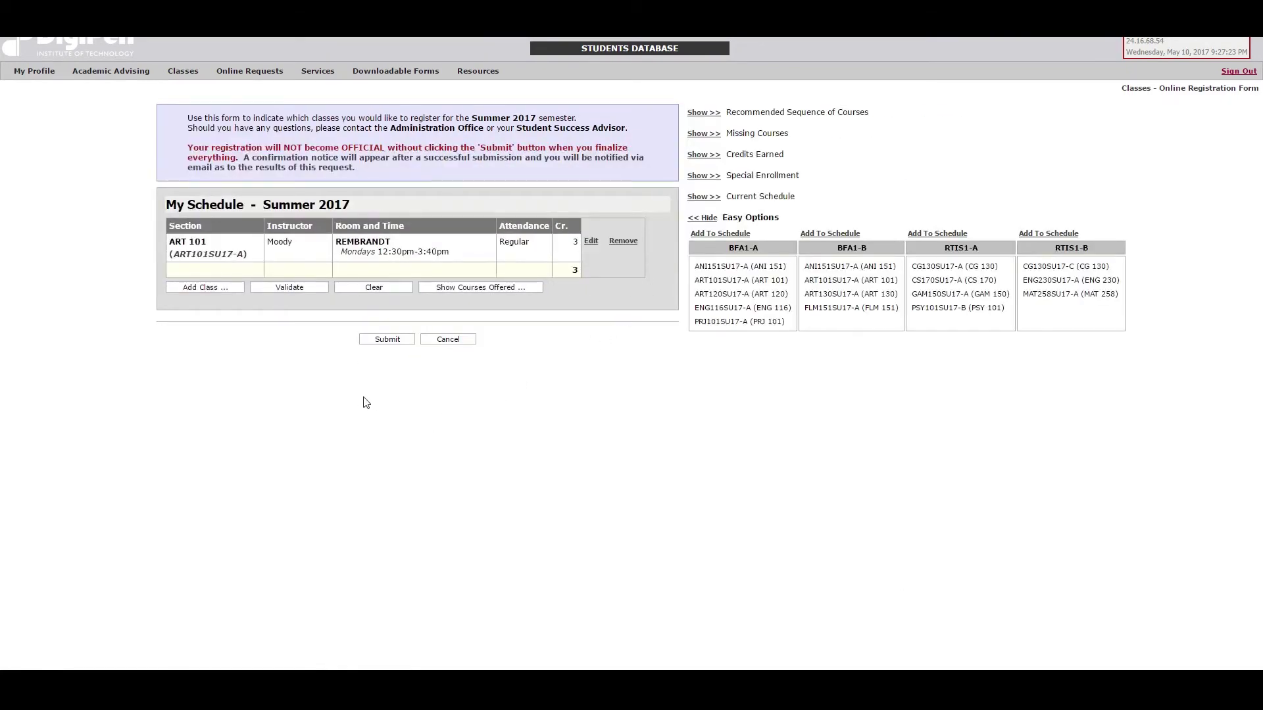
left_click(413, 340)
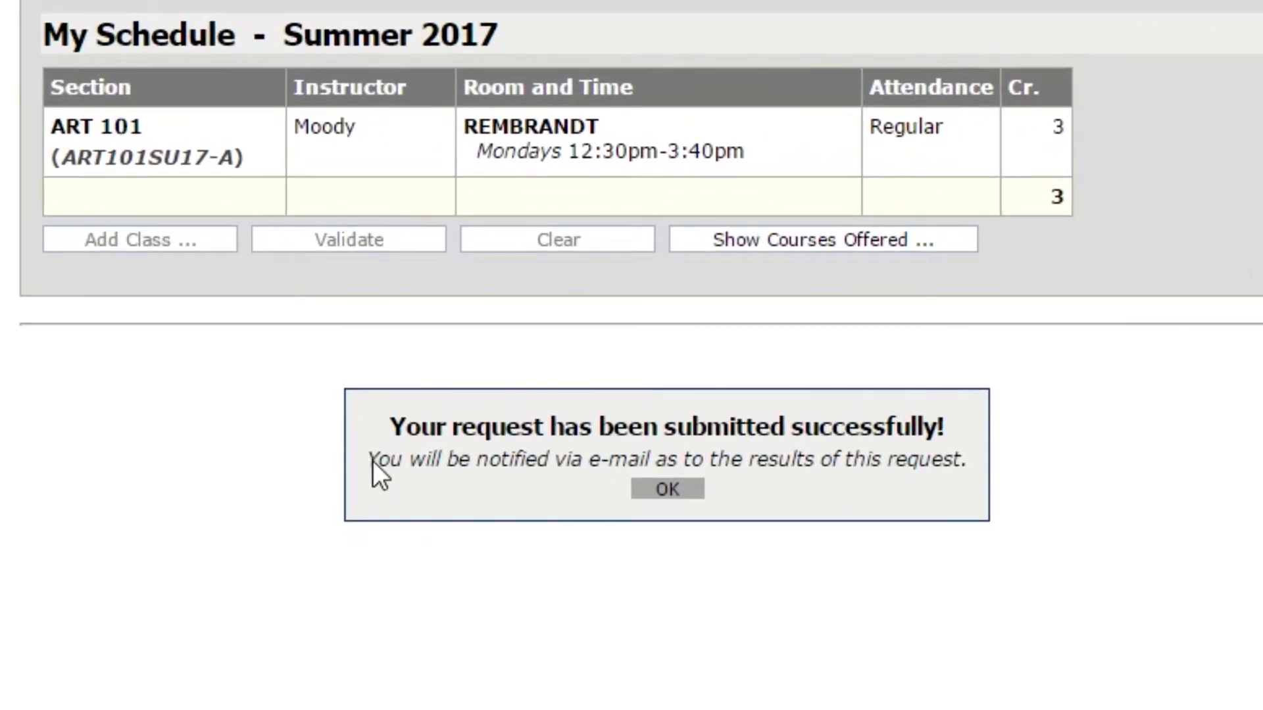
left_click_drag(373, 460, 606, 462)
left_click(518, 488)
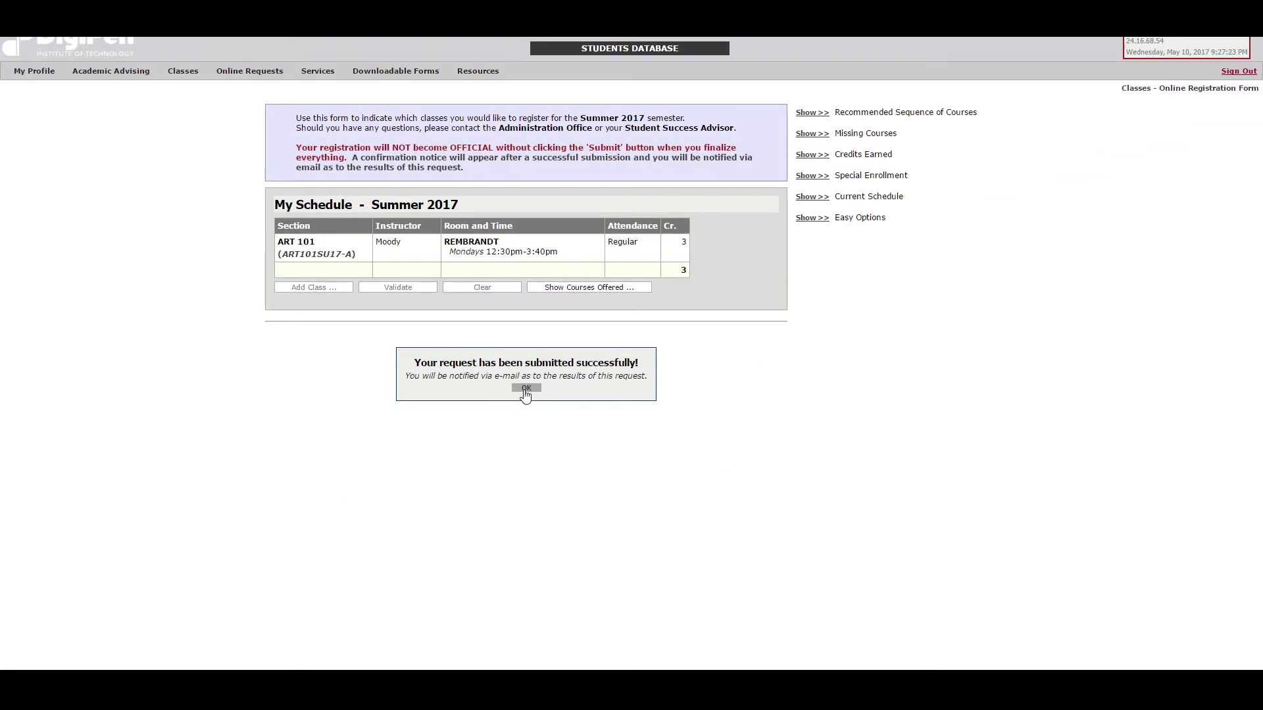
left_click(667, 489)
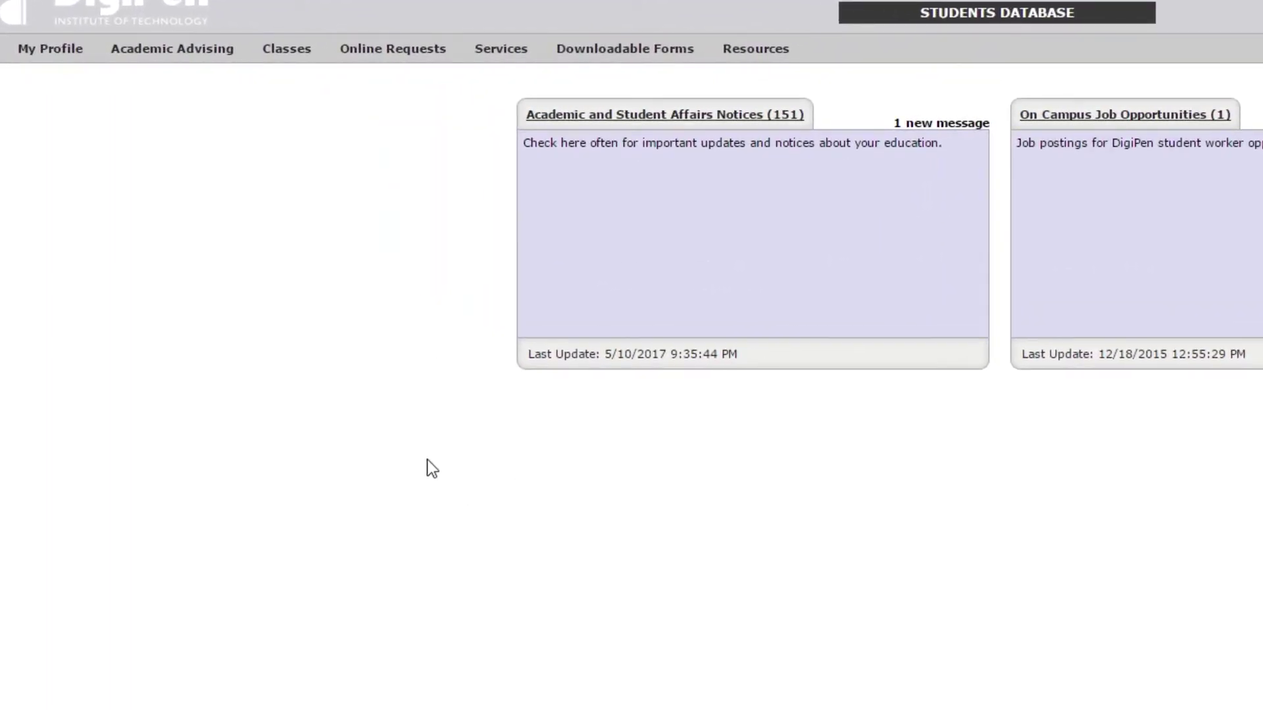
View the personal class schedule for the Summer 2017 semester.
mouse_move(26, 53)
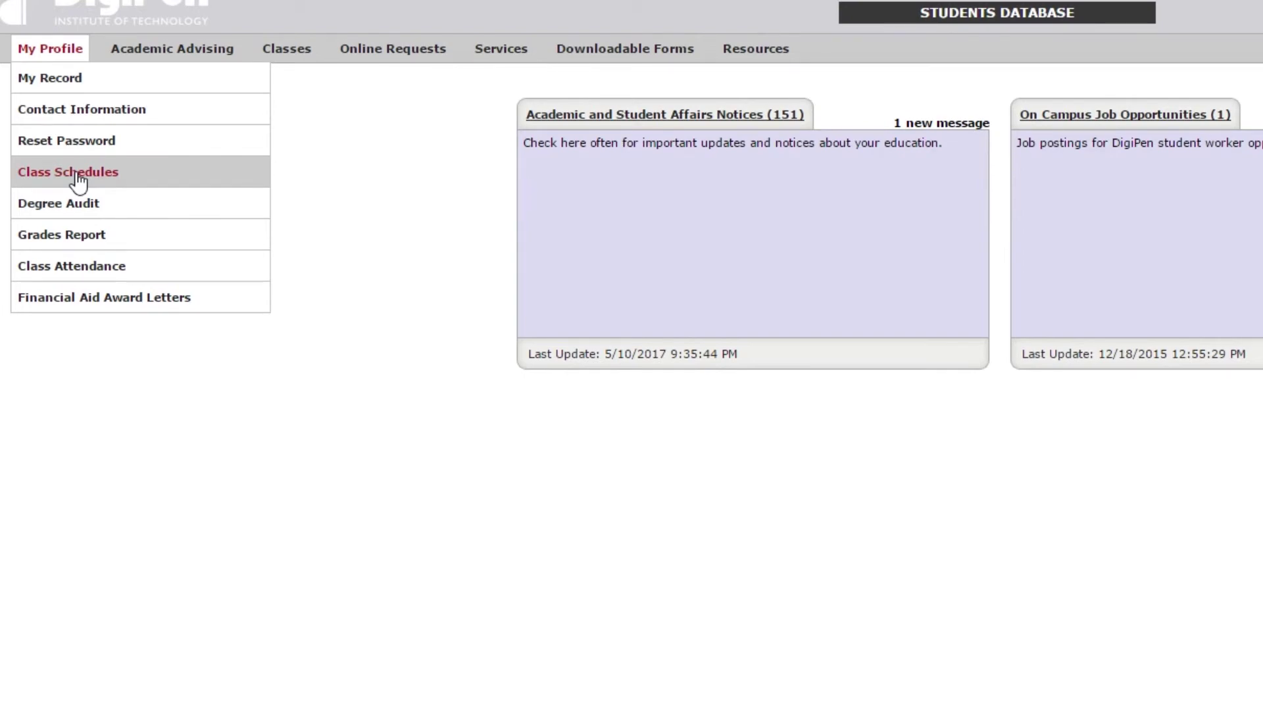
left_click(78, 176)
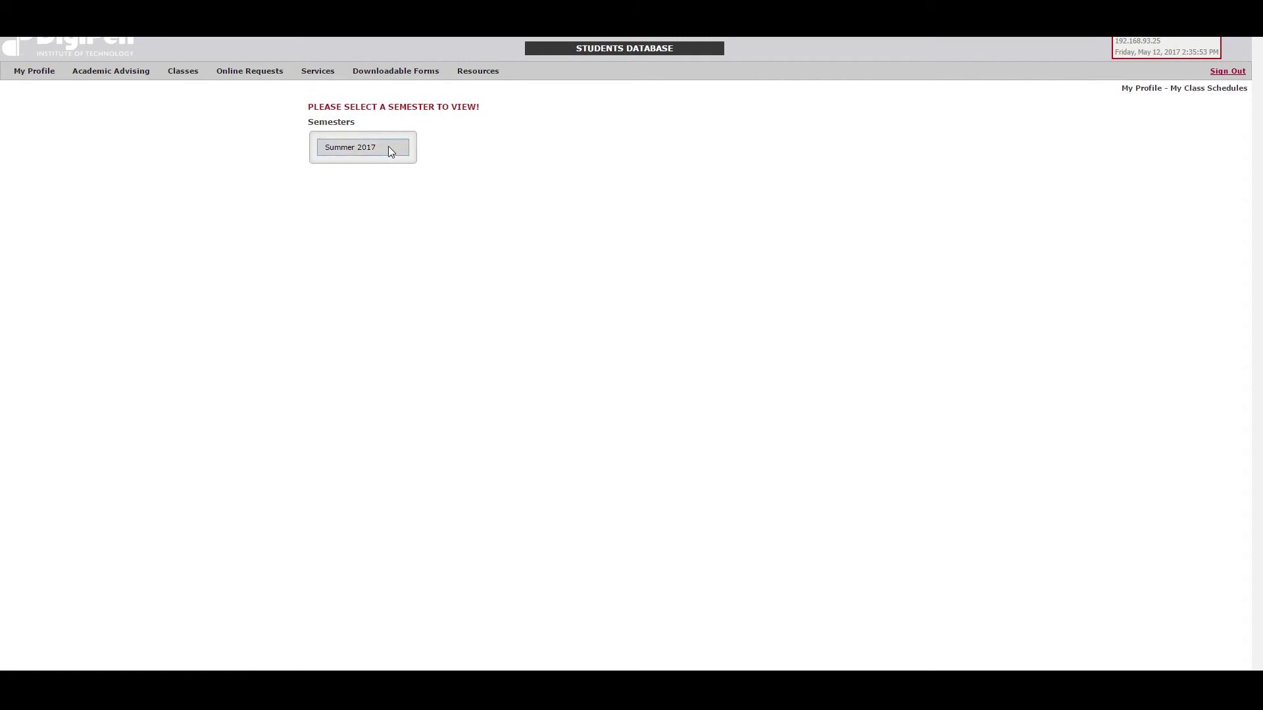
left_click(369, 148)
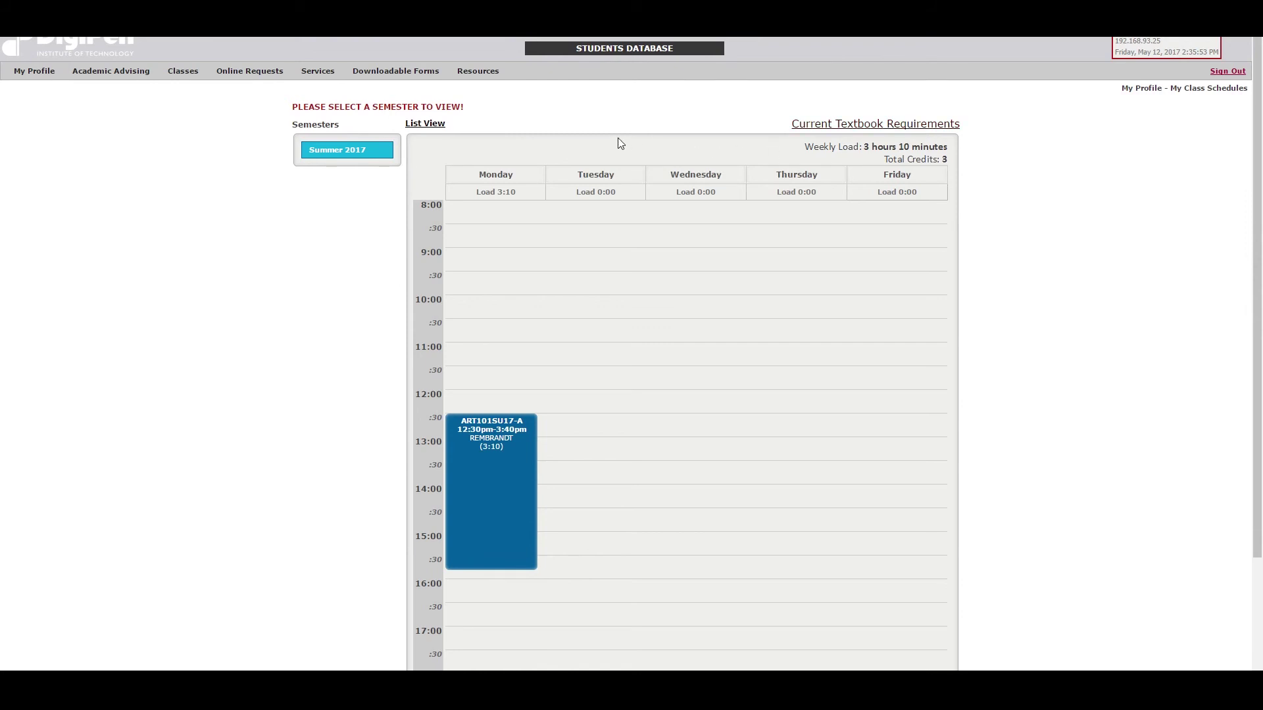
Open the Academic and Student Affairs Notices on the bulletin boards.
mouse_move(478, 73)
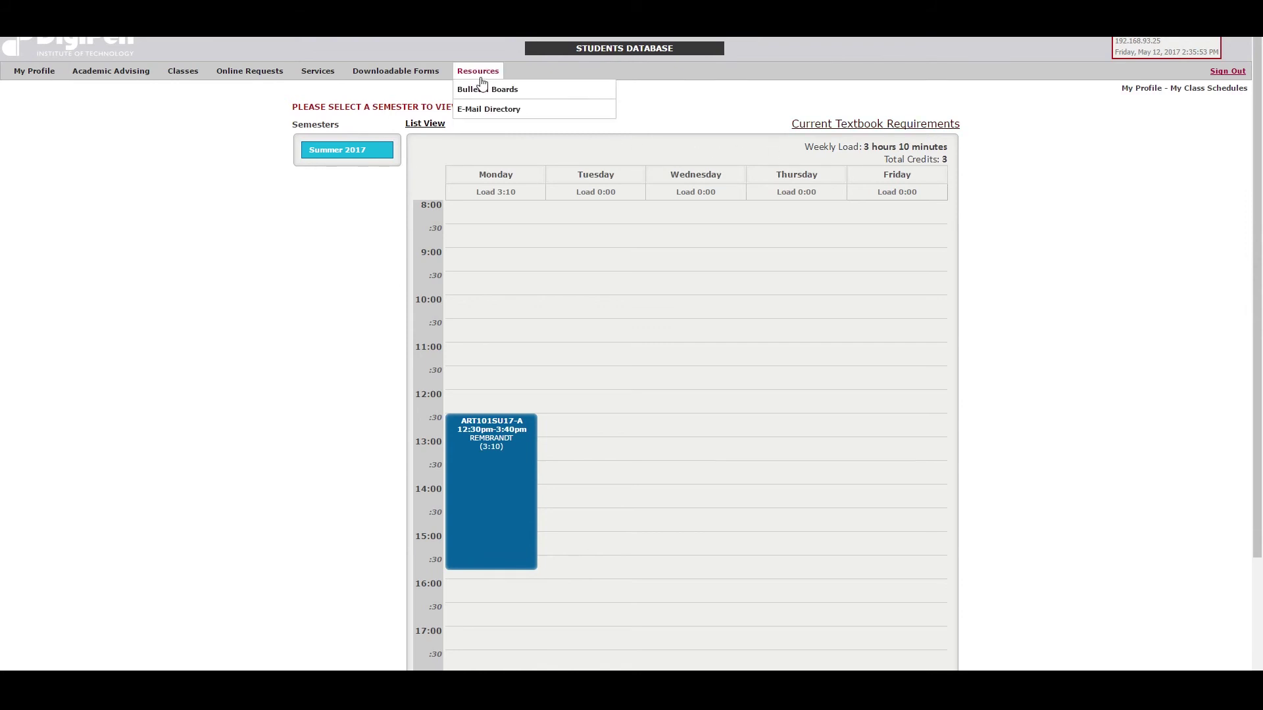
left_click(485, 89)
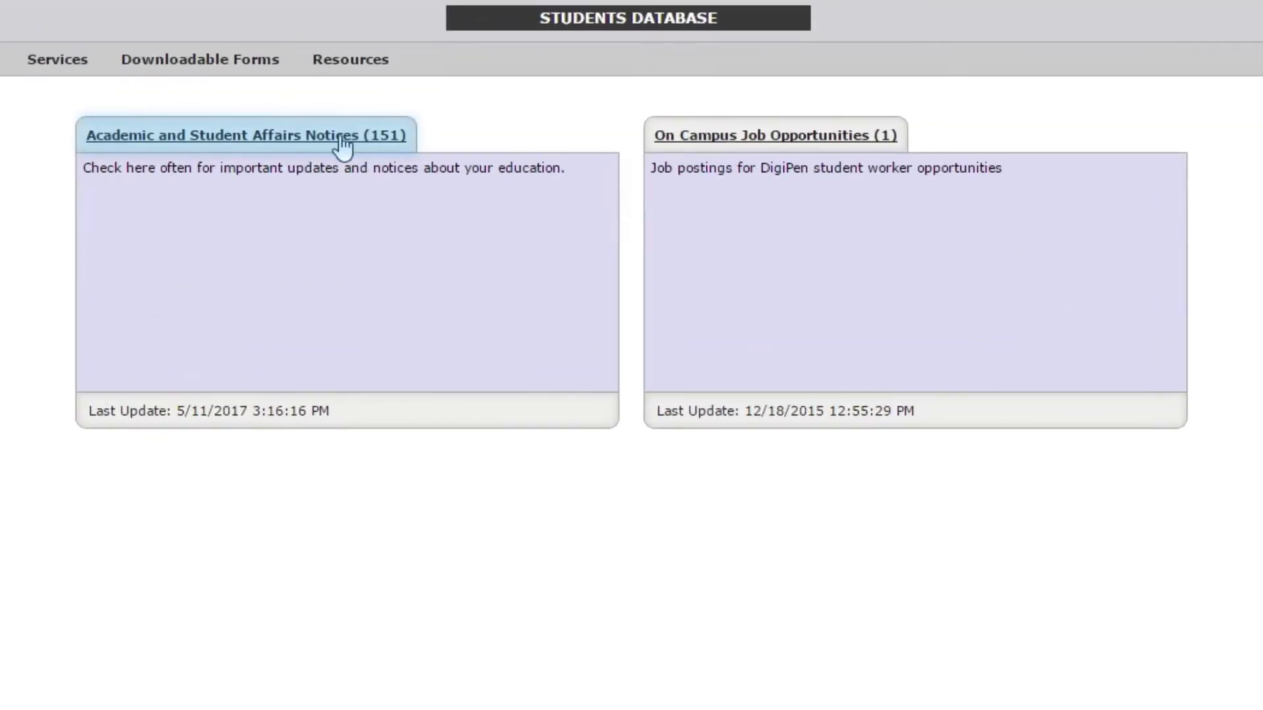
left_click(342, 138)
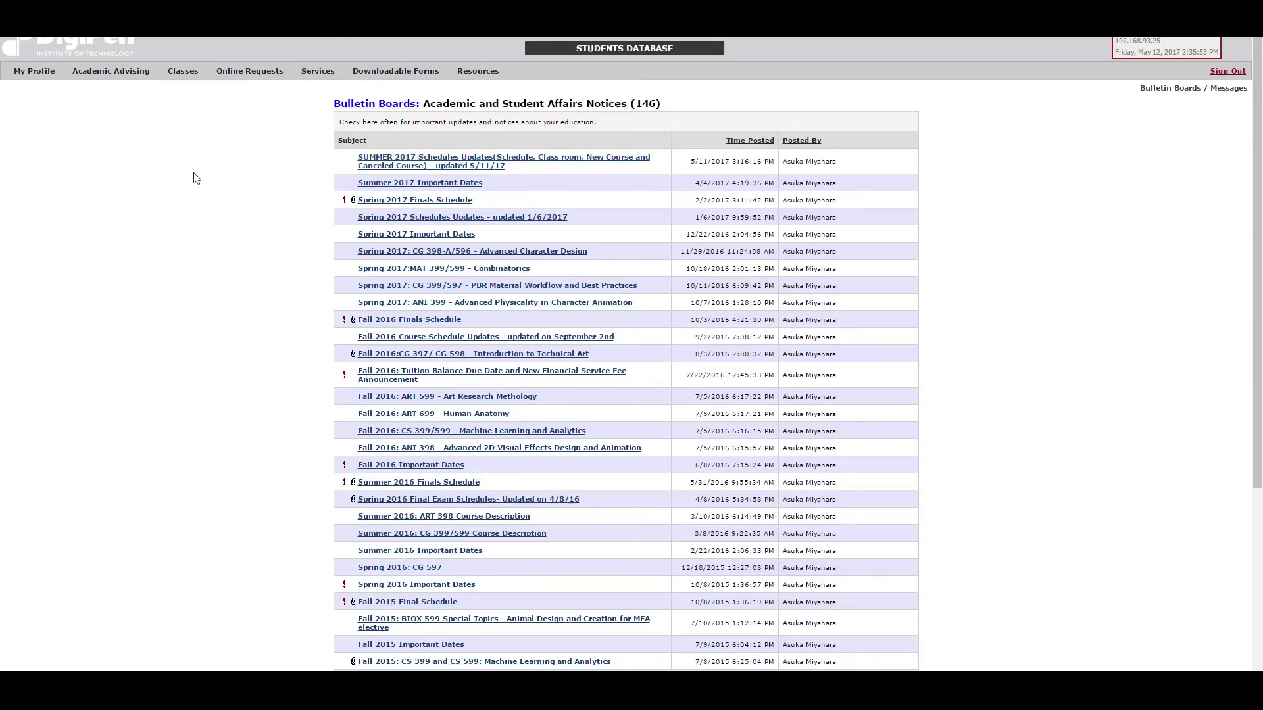
Bring up the list of My Profile pages.
mouse_move(38, 79)
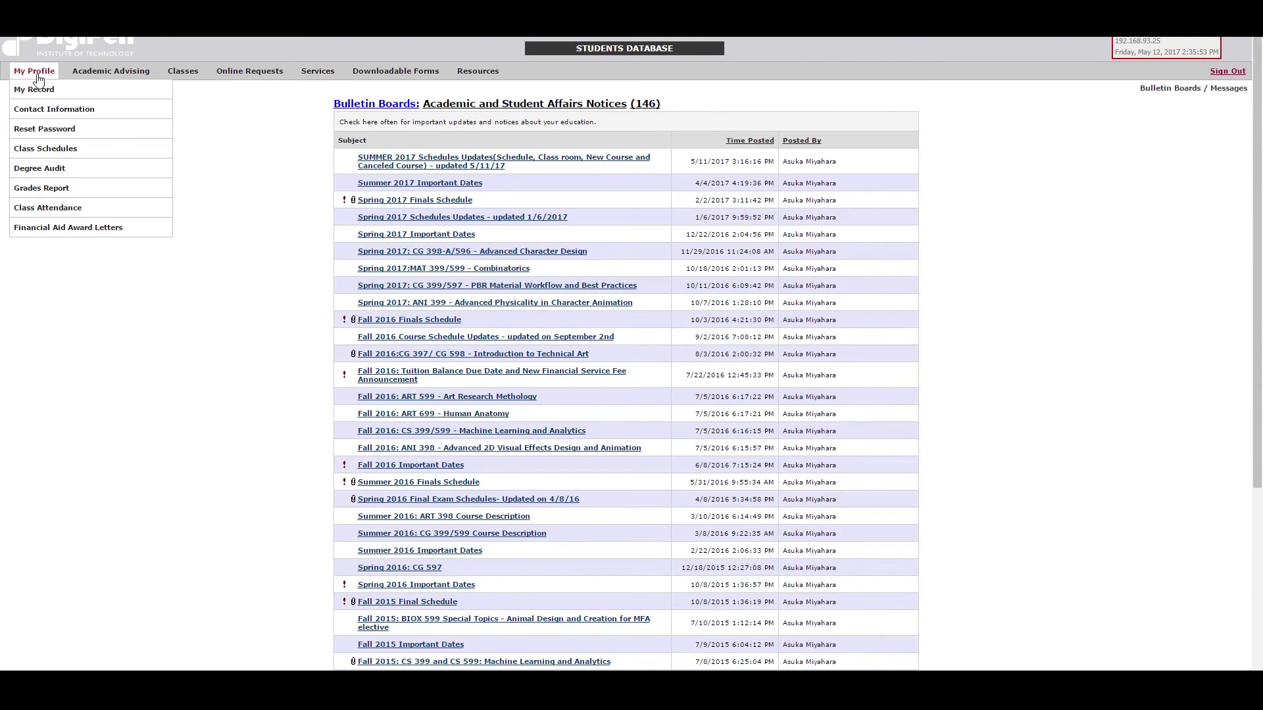